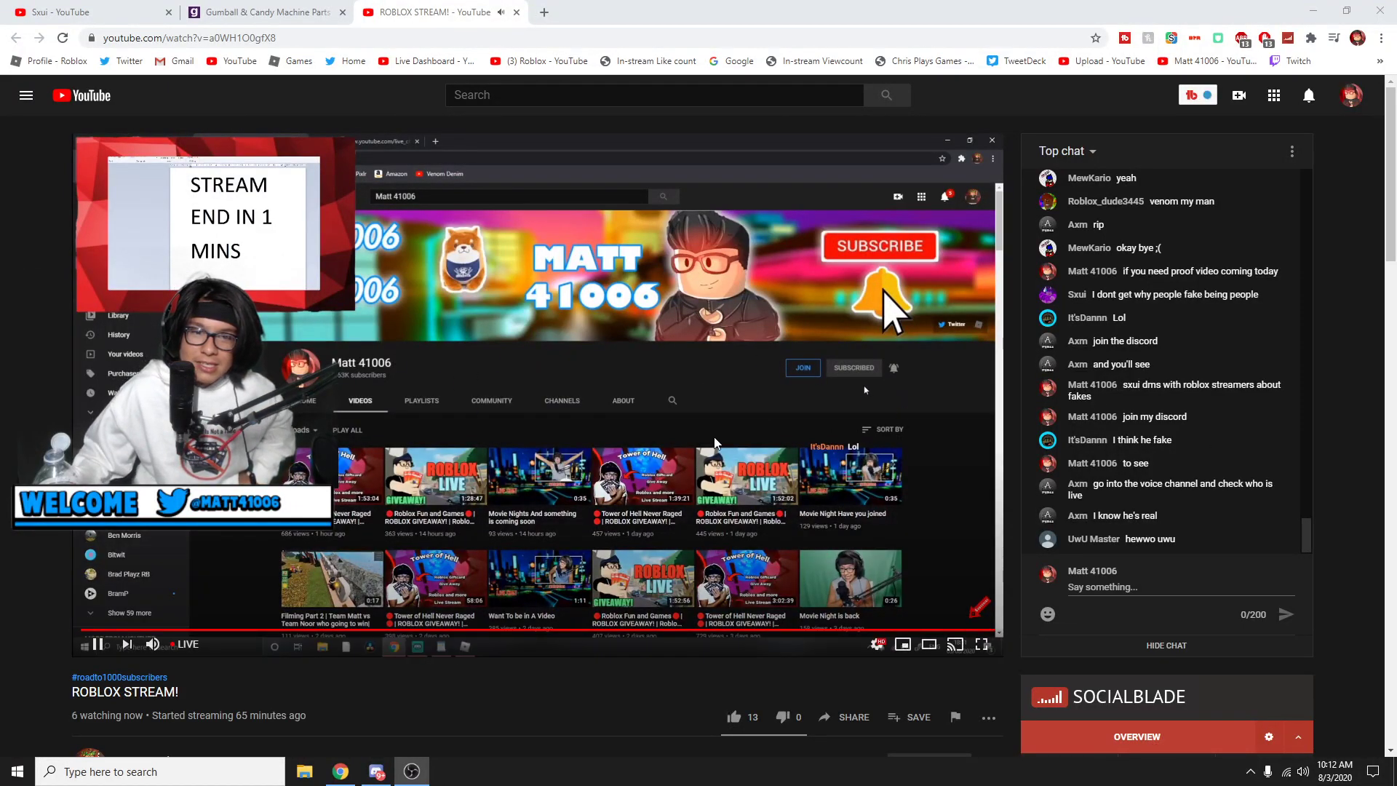
scroll(1179, 440, "up", 10)
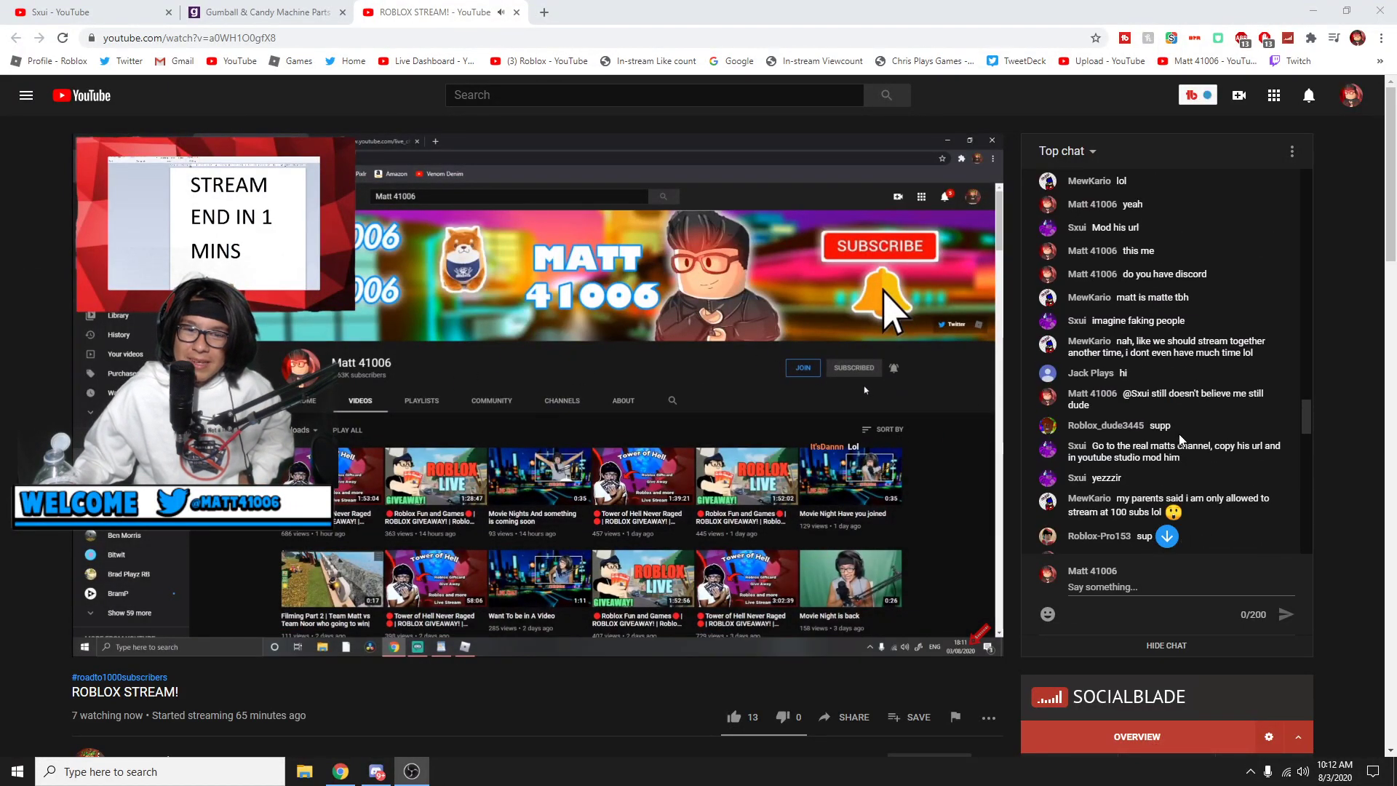
scroll(1179, 438, "up", 3)
scroll(1179, 440, "up", 5)
scroll(1179, 436, "up", 5)
scroll(1179, 433, "up", 3)
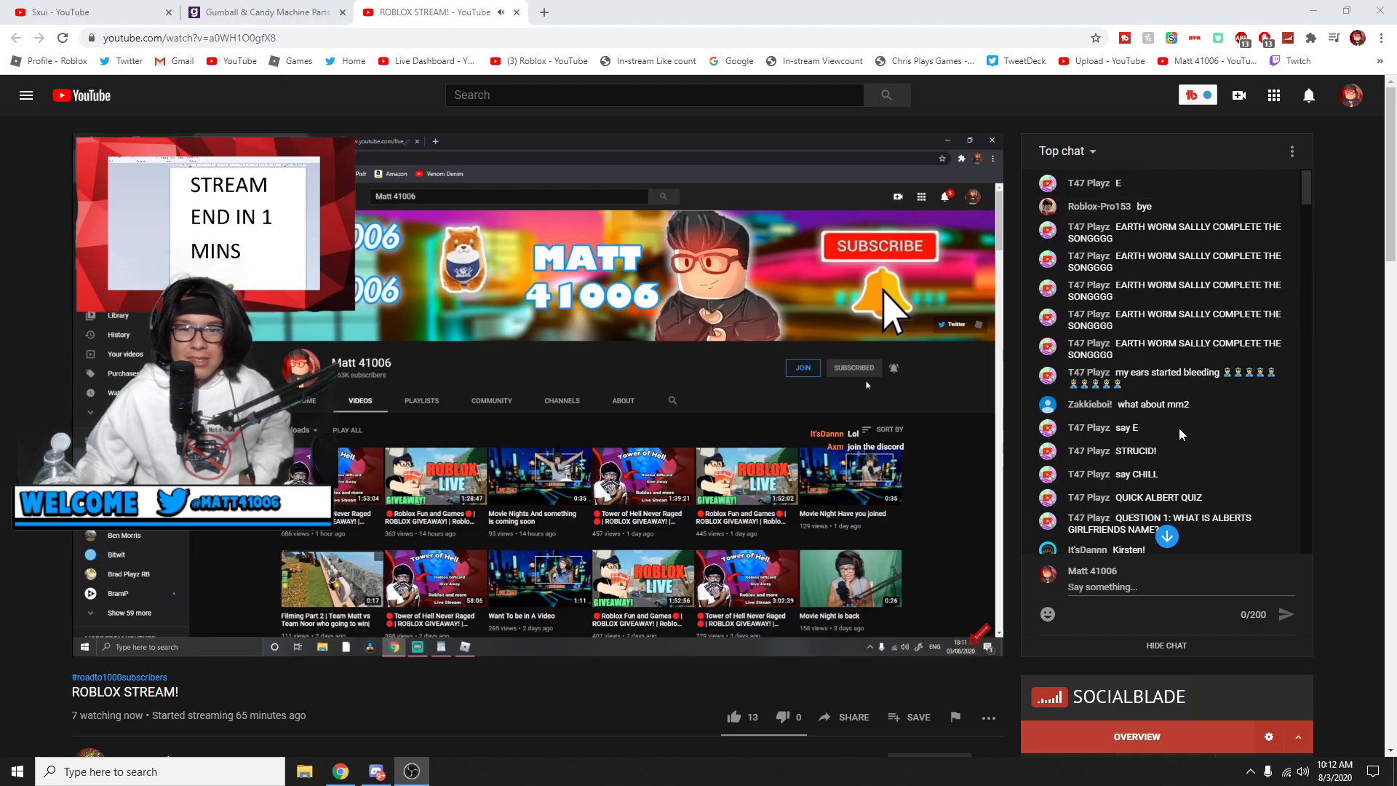
scroll(1138, 408, "down", 2)
scroll(1157, 394, "down", 3)
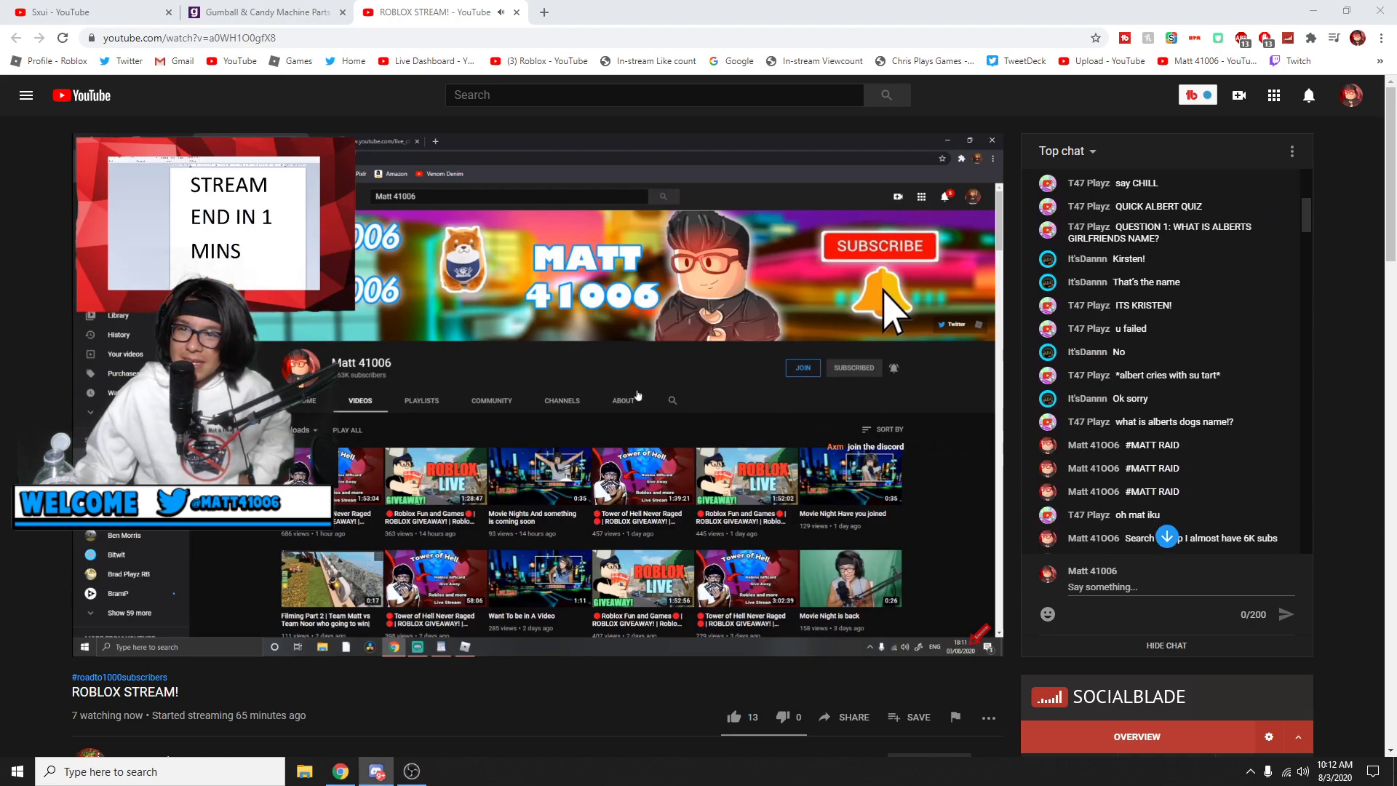
- Bring up the Discord impersonator conversation and enlarge, then close, the screenshot of his messages
left_click(377, 771)
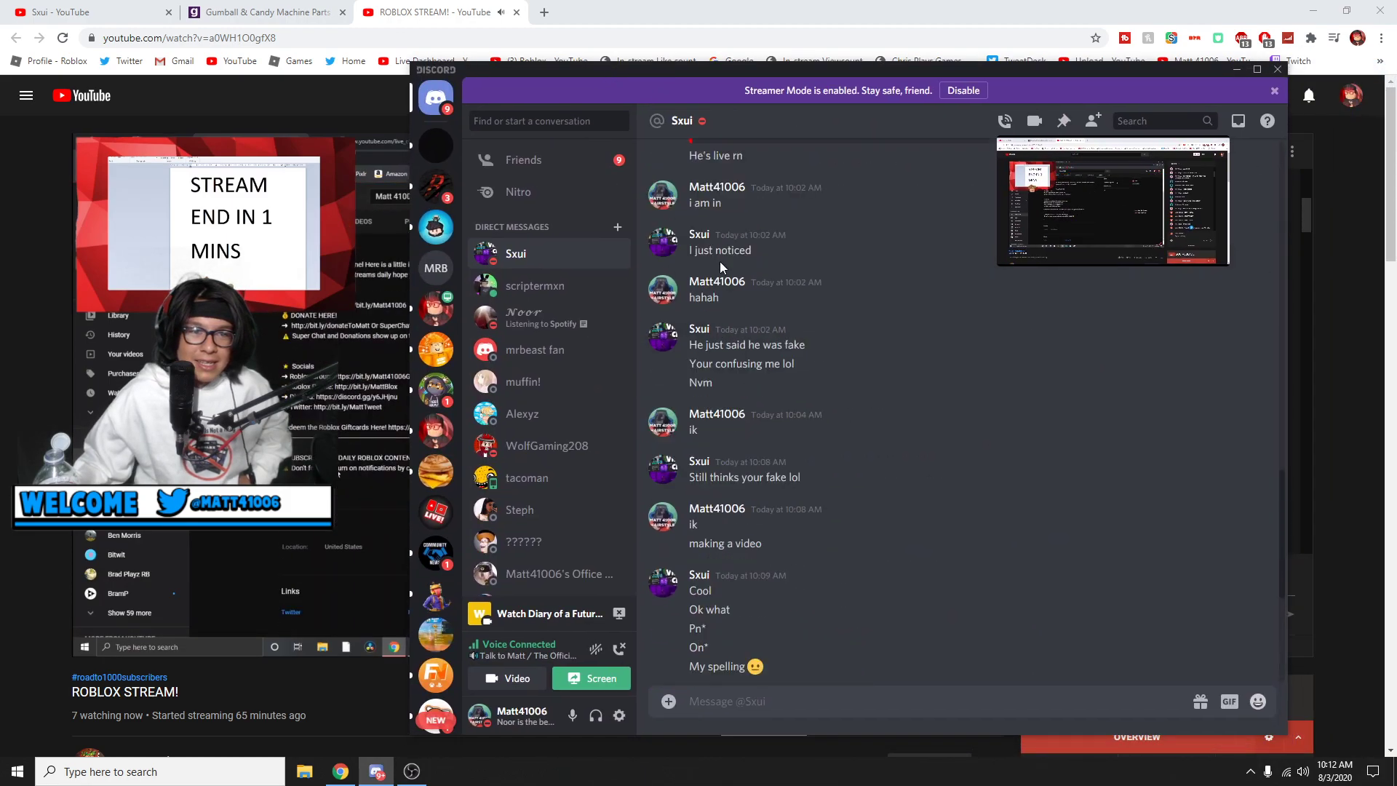
scroll(726, 268, "up", 5)
scroll(764, 328, "up", 5)
scroll(807, 394, "up", 2)
left_click(823, 430)
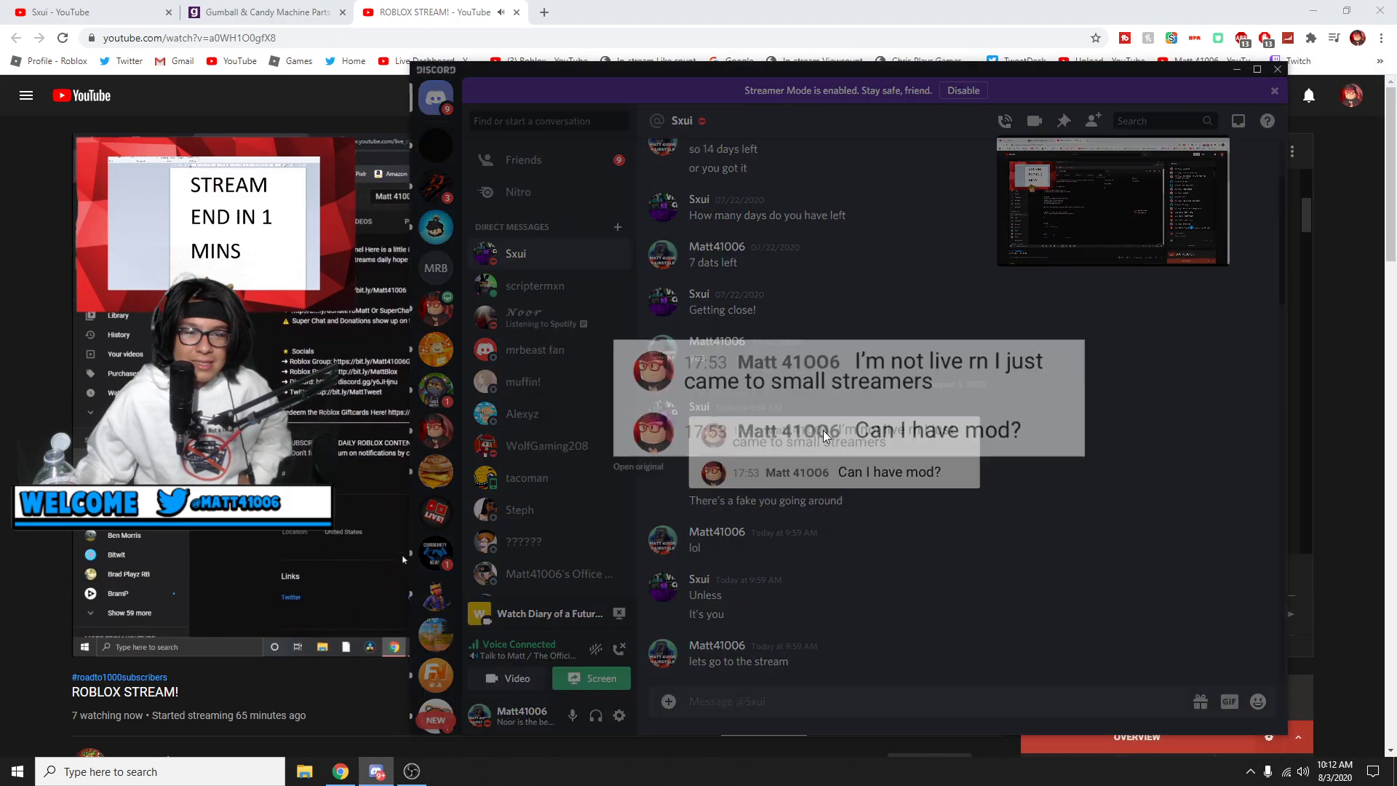
left_click(825, 259)
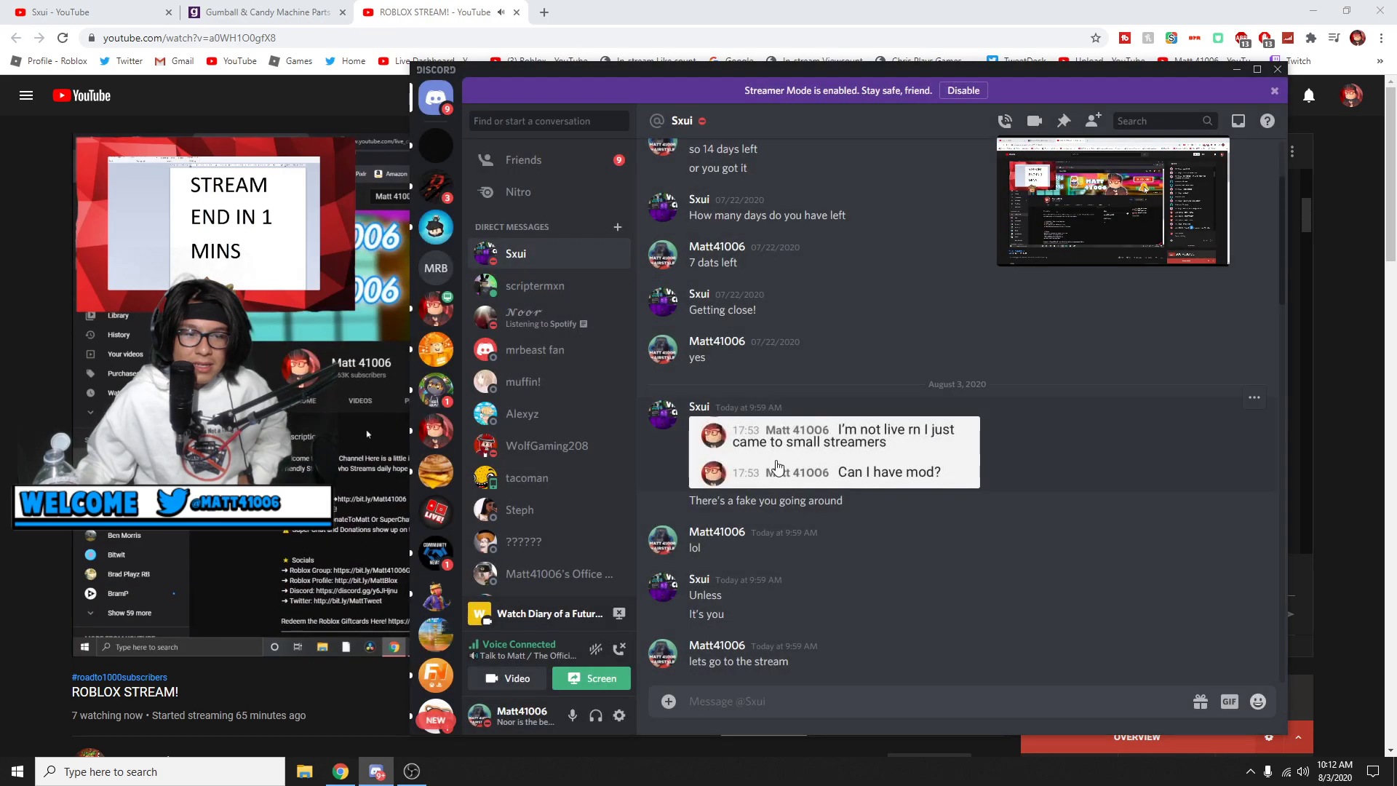
scroll(748, 473, "down", 2)
scroll(712, 449, "down", 2)
scroll(755, 453, "down", 1)
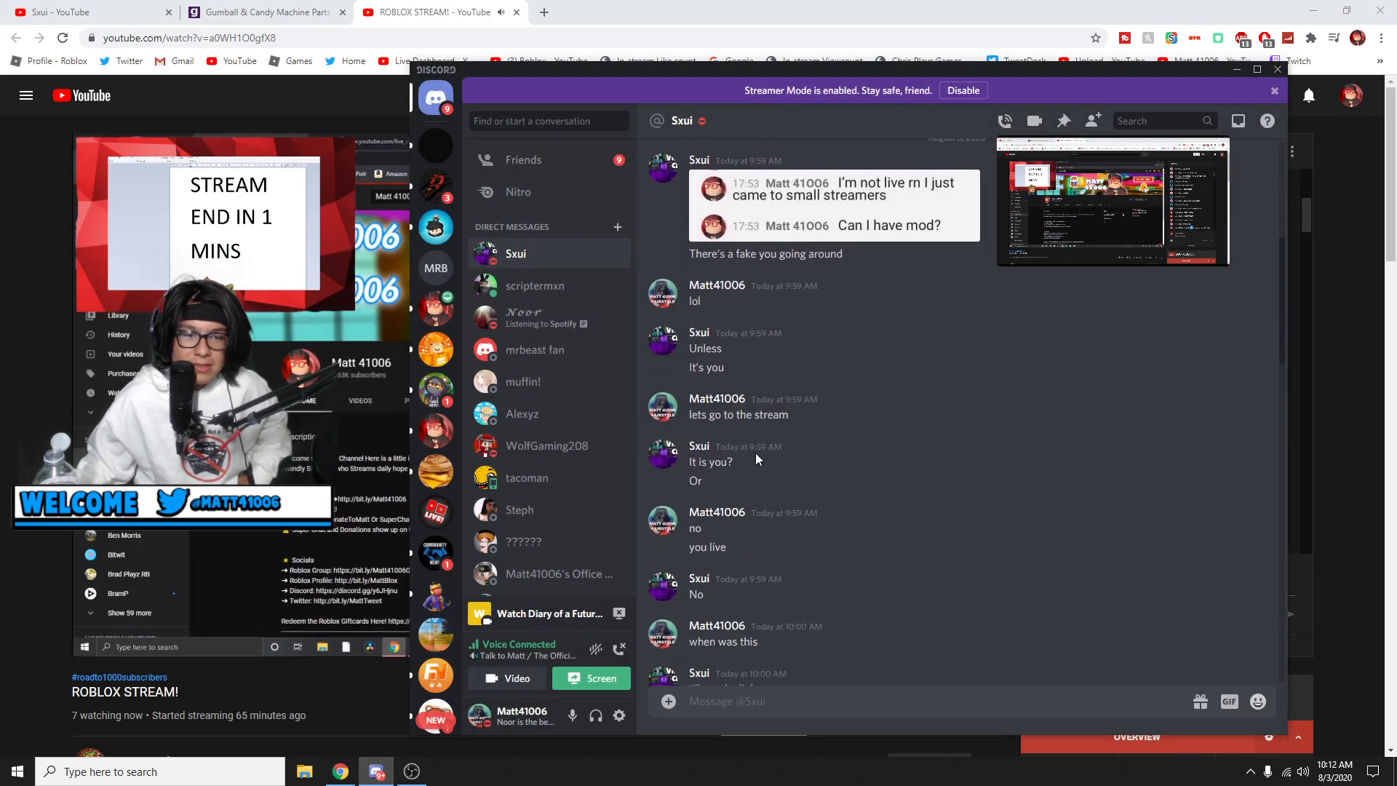
scroll(774, 456, "down", 2)
scroll(772, 454, "down", 3)
scroll(772, 454, "down", 3)
scroll(766, 404, "down", 5)
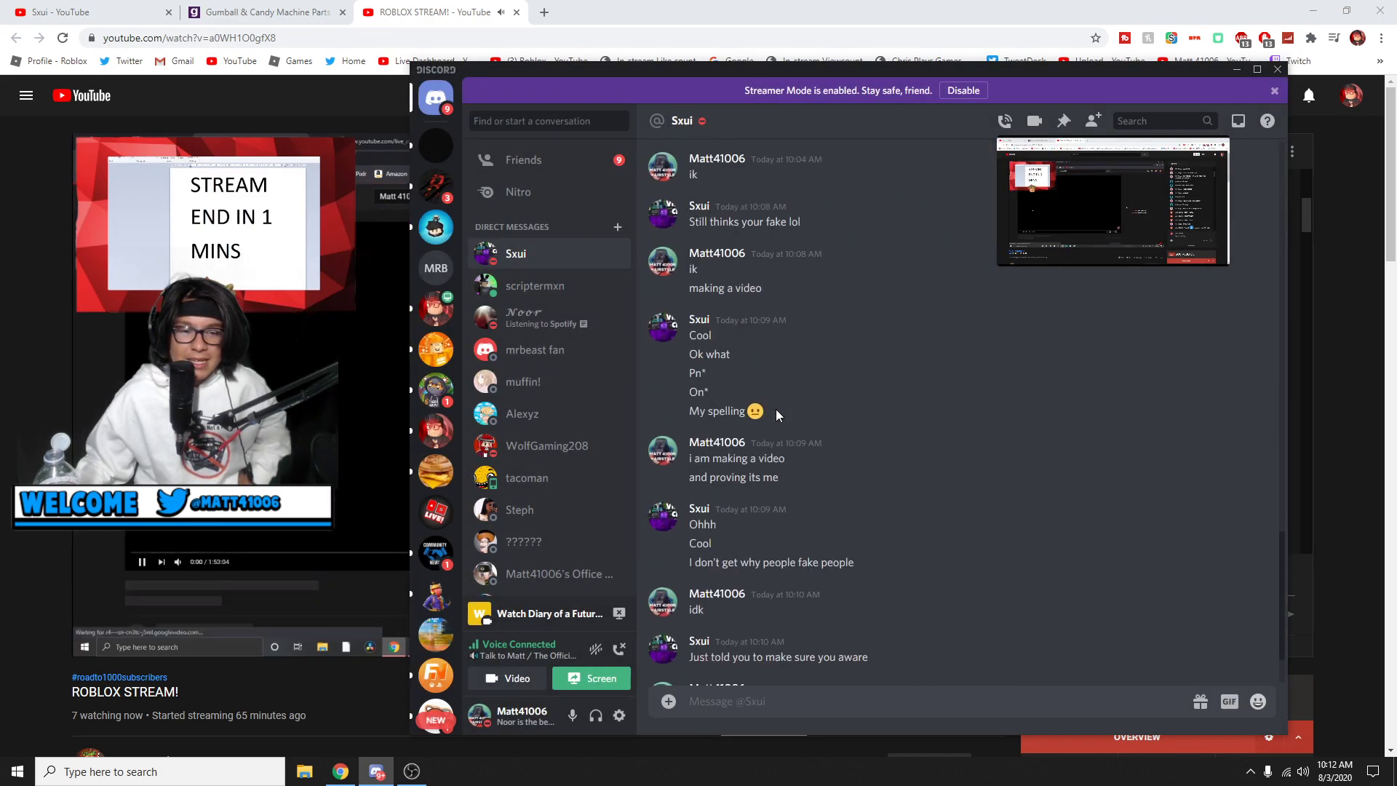
scroll(776, 409, "down", 1)
left_click(1237, 69)
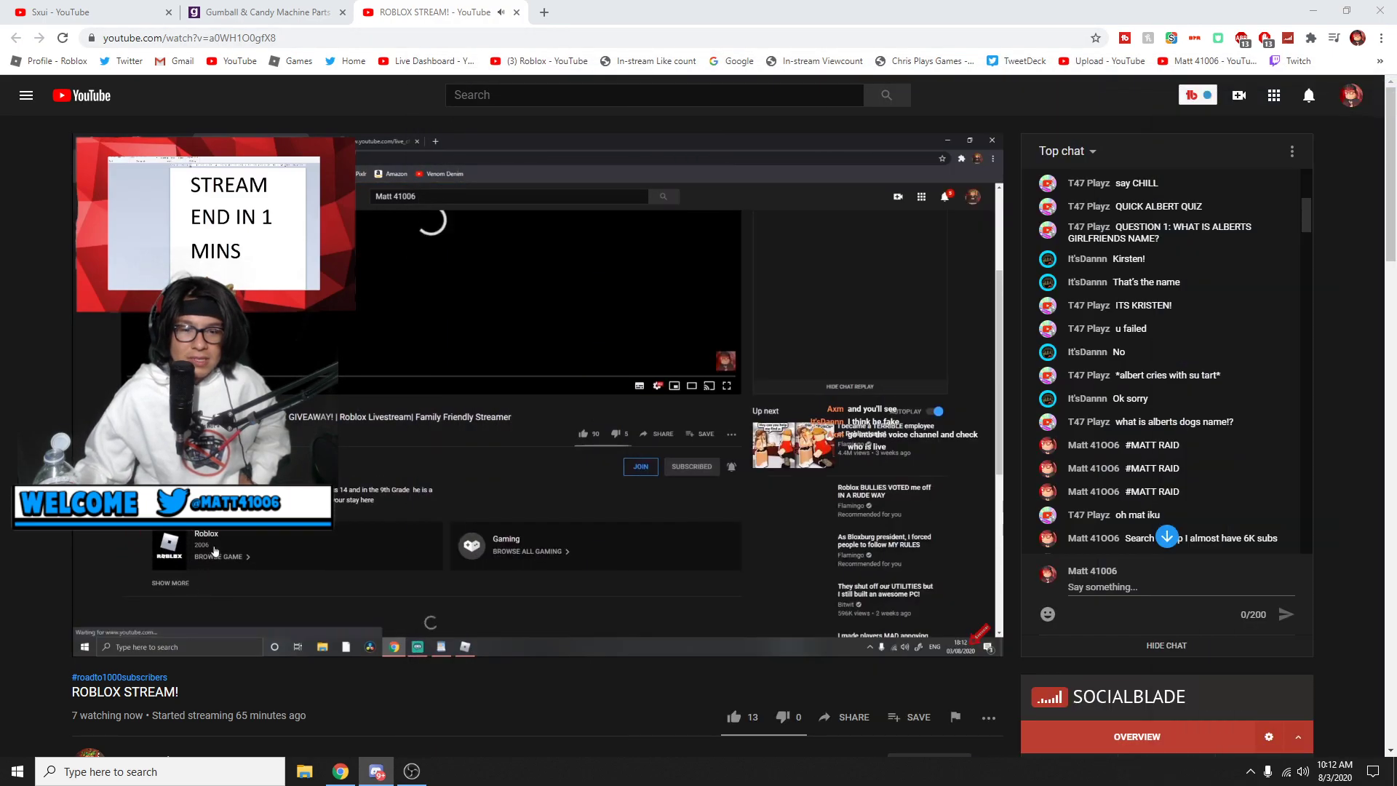
scroll(1238, 286, "down", 2)
scroll(1238, 287, "down", 1)
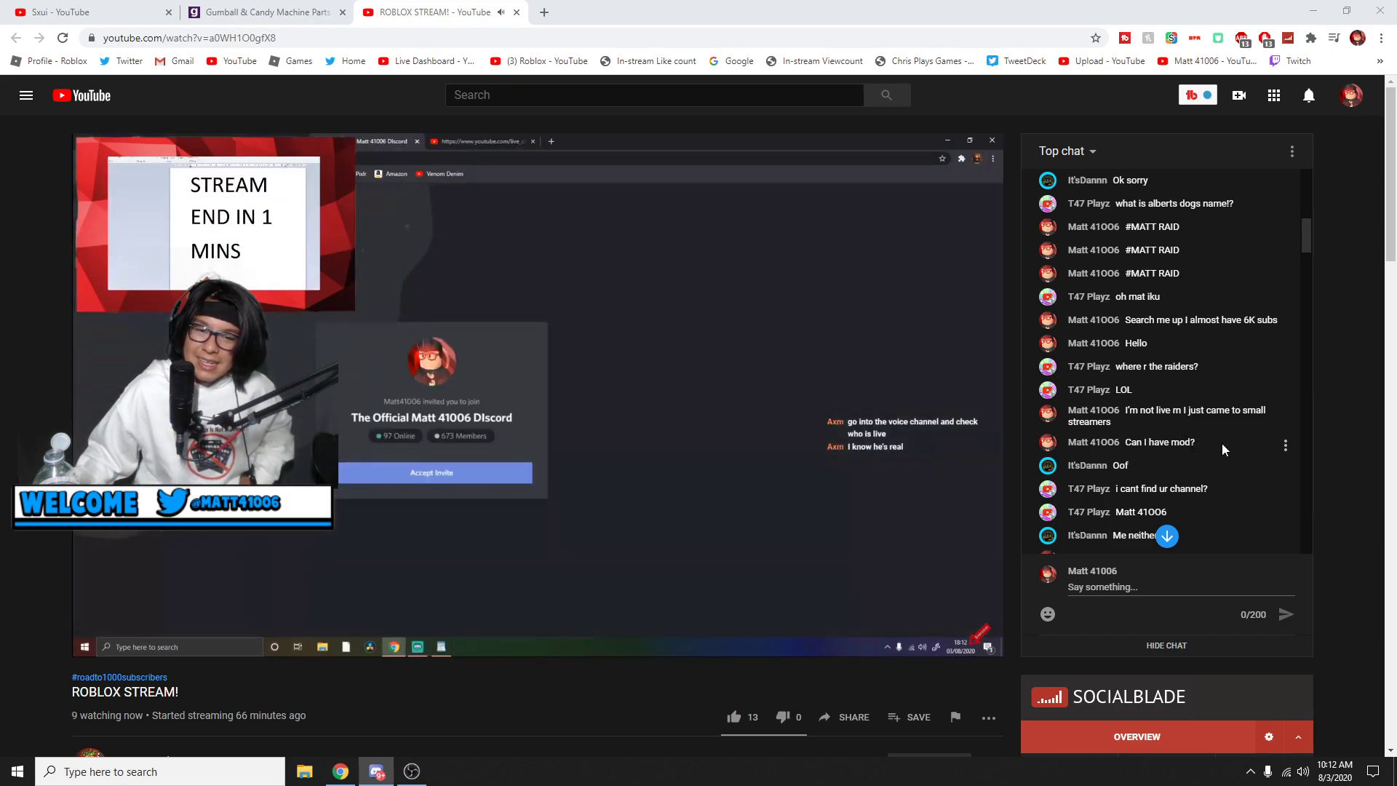
left_click_drag(1221, 443, 1138, 448)
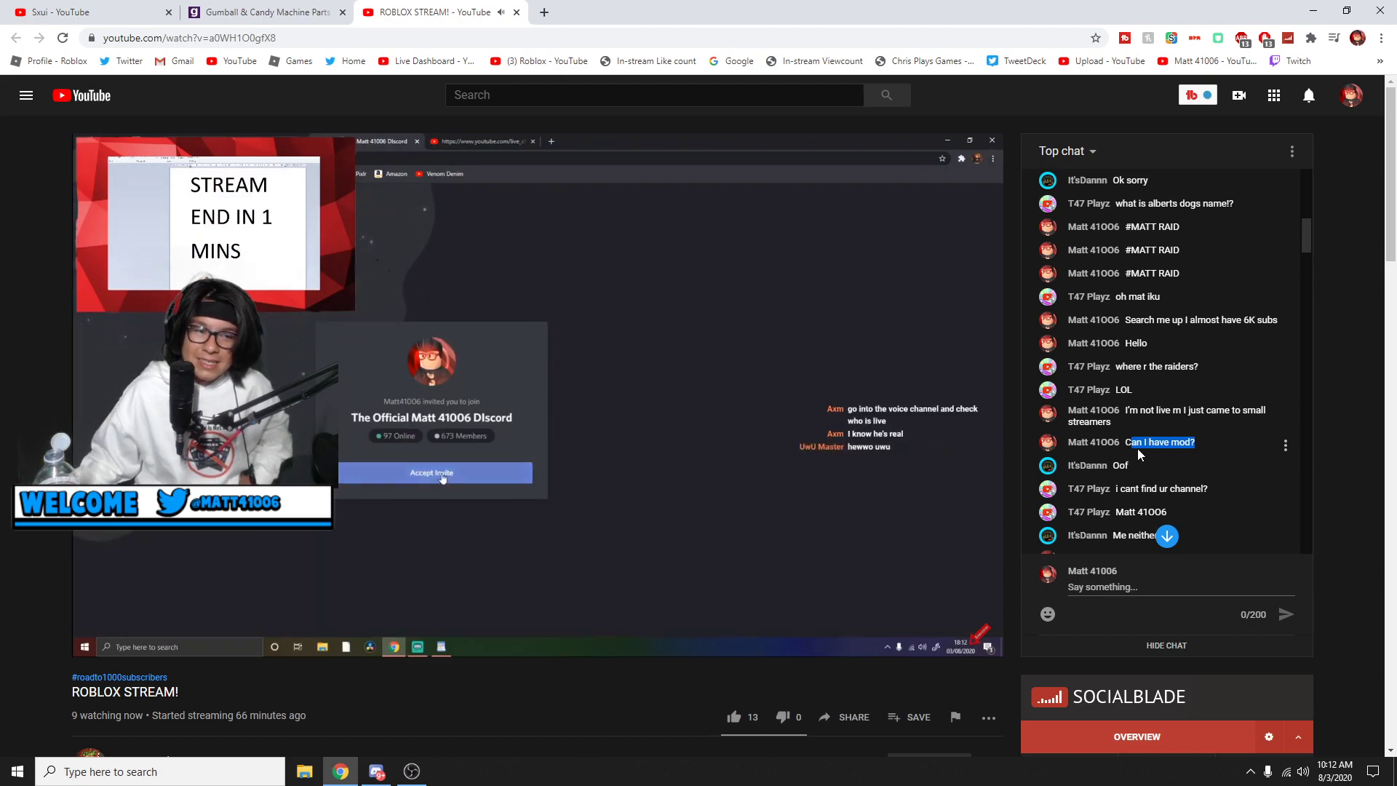
left_click(1205, 425)
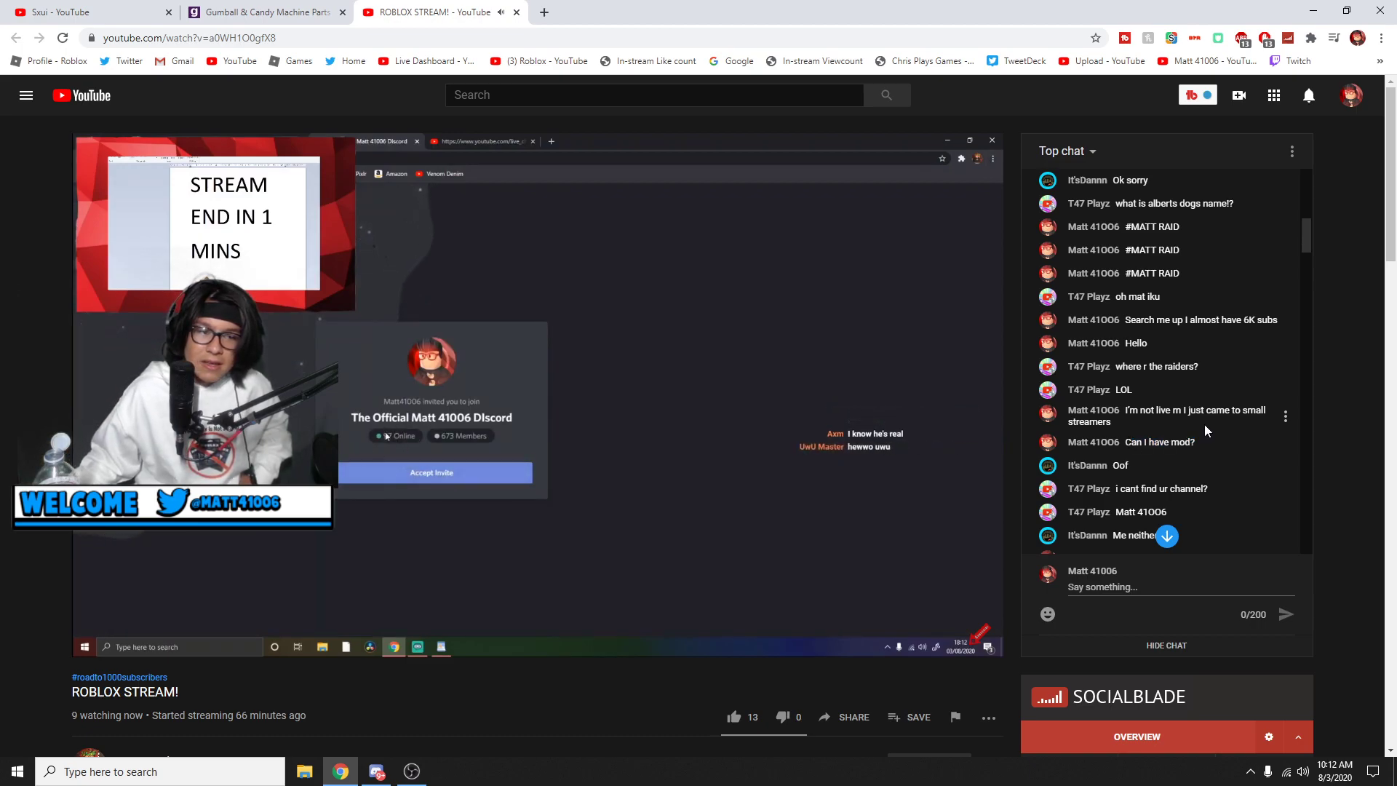
scroll(1204, 425, "down", 1)
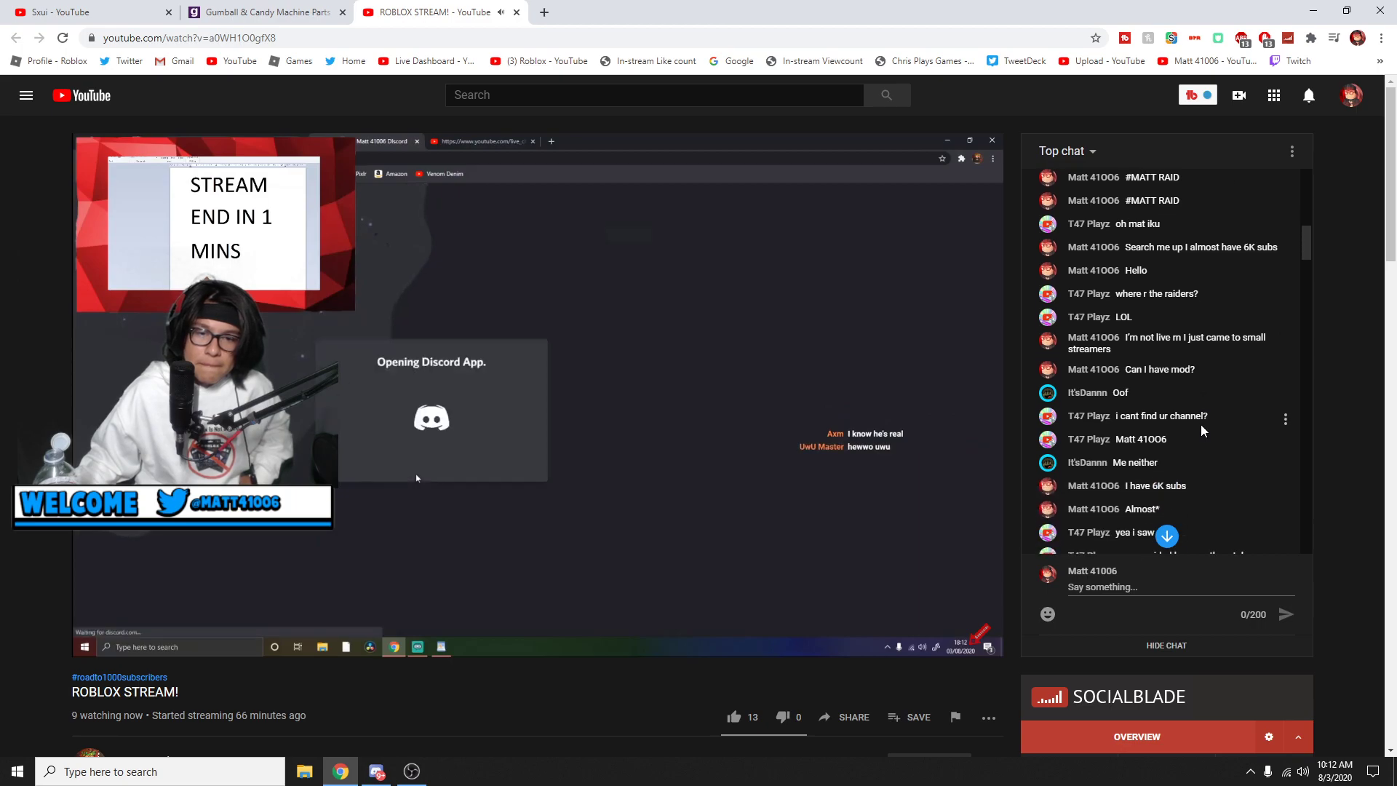
scroll(1195, 422, "down", 2)
left_click_drag(1199, 417, 1124, 411)
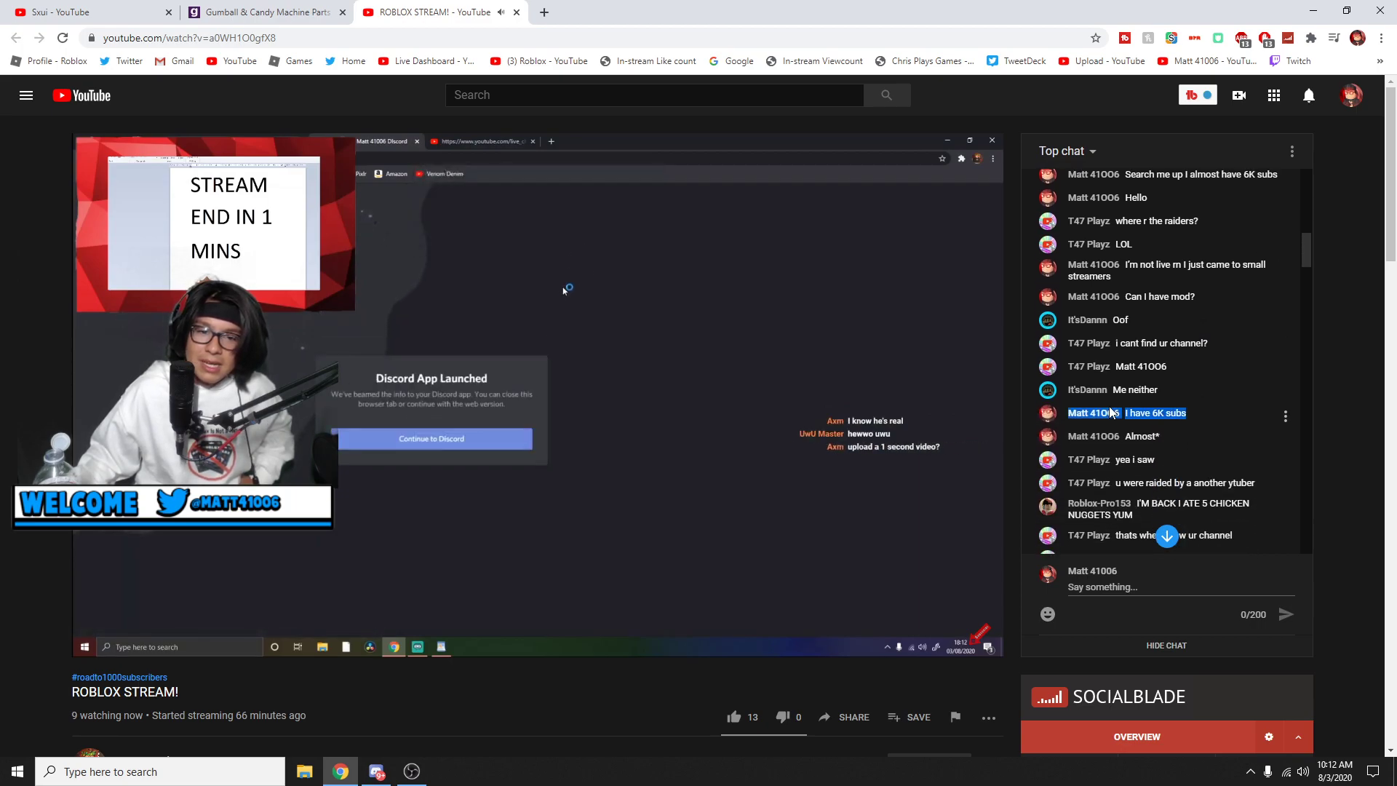
scroll(1200, 425, "down", 2)
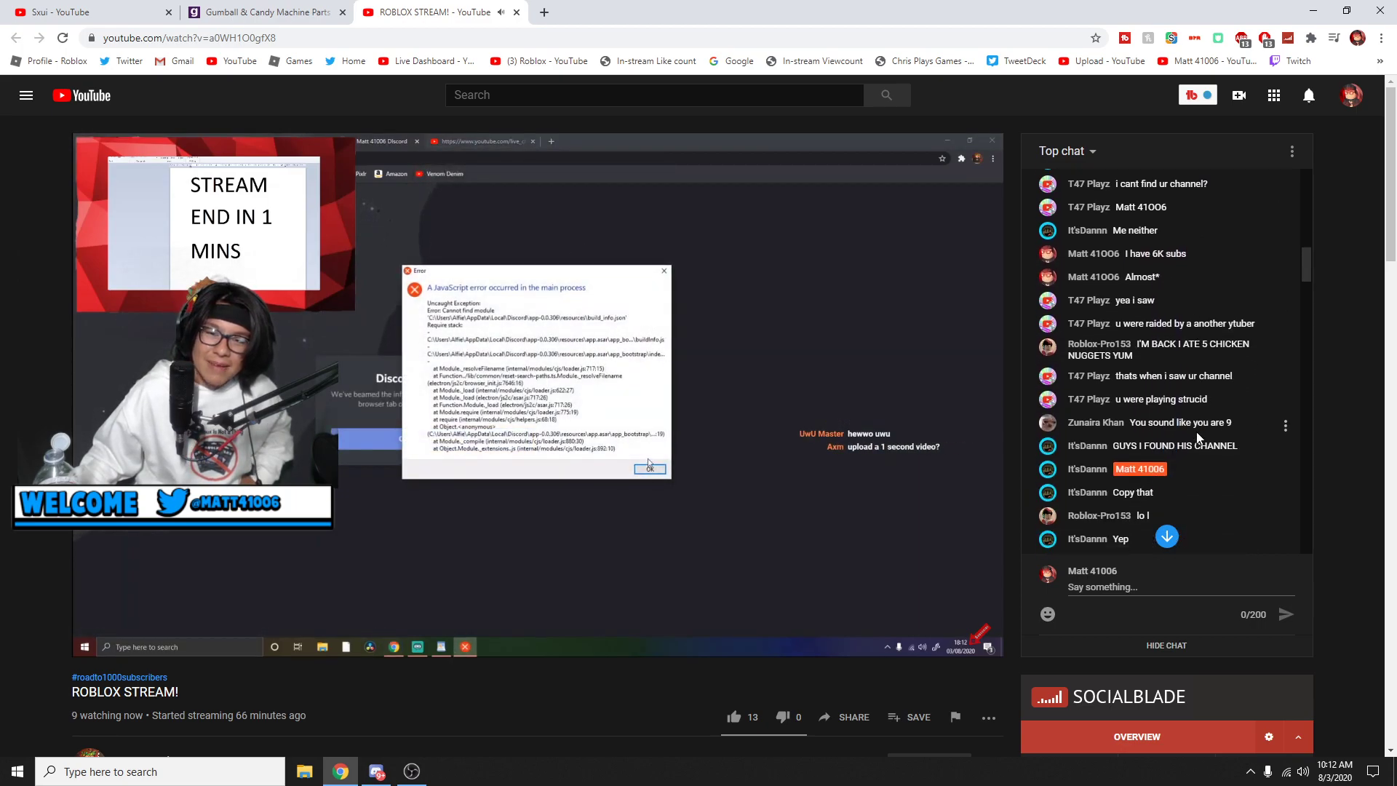
scroll(1197, 431, "down", 2)
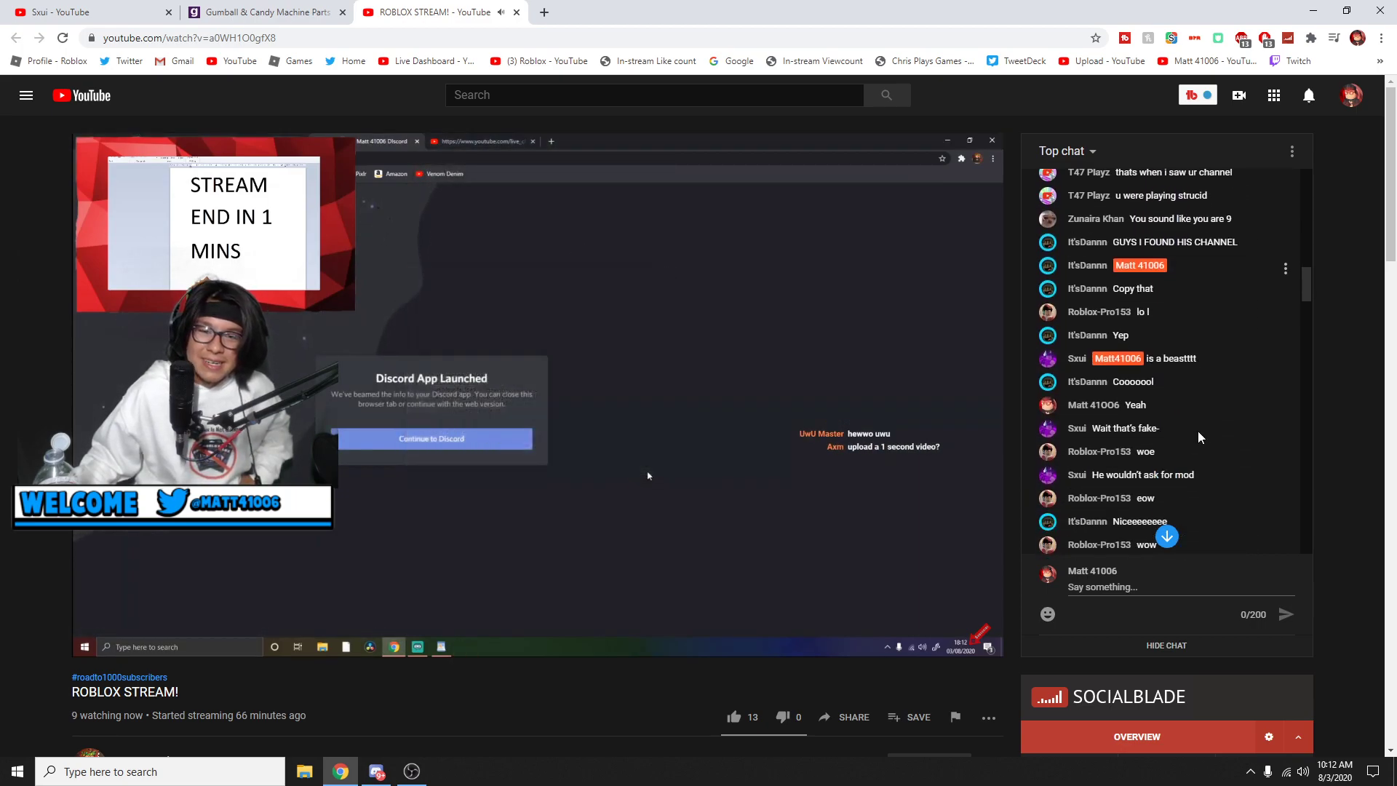
left_click(1207, 368)
scroll(1179, 366, "down", 1)
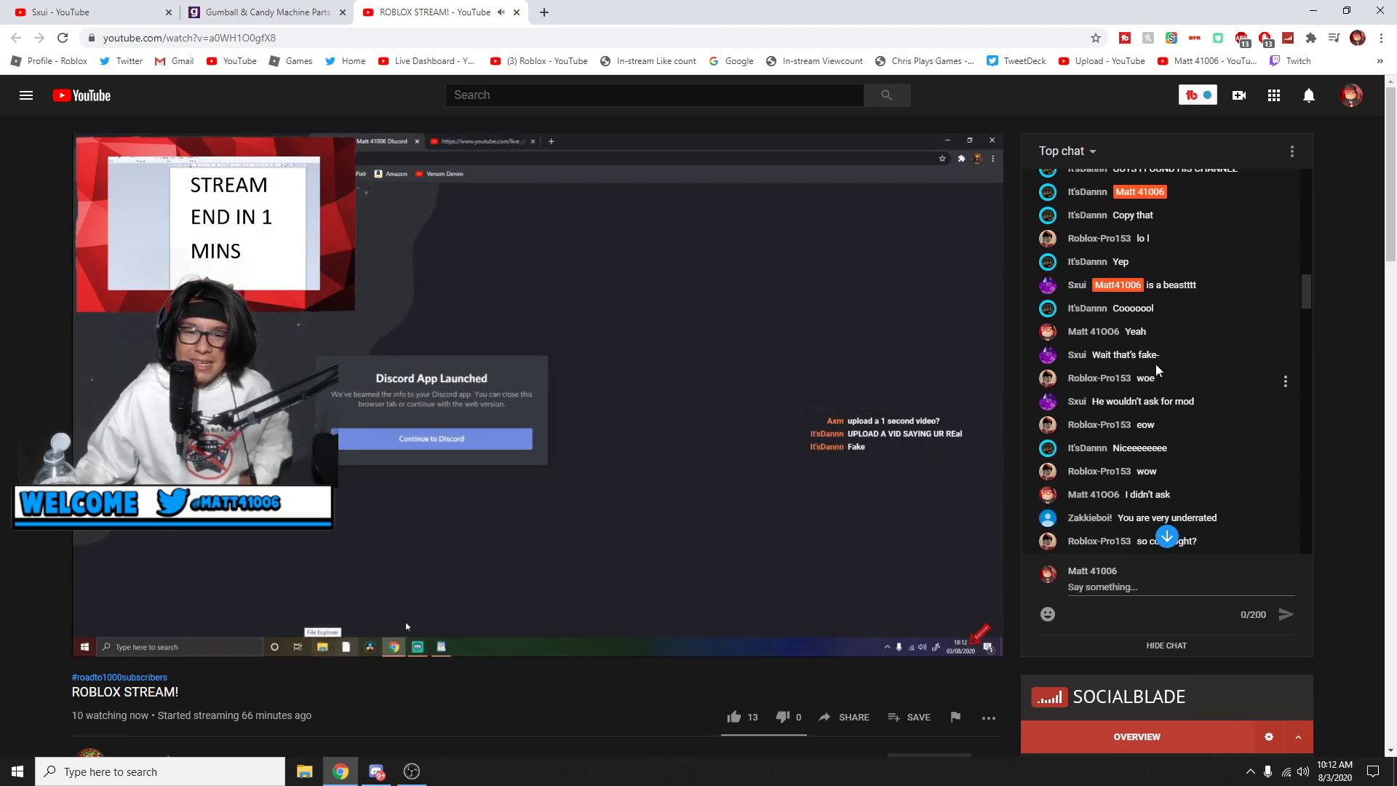
left_click_drag(1119, 332, 1070, 333)
scroll(1199, 388, "down", 2)
scroll(1191, 401, "down", 3)
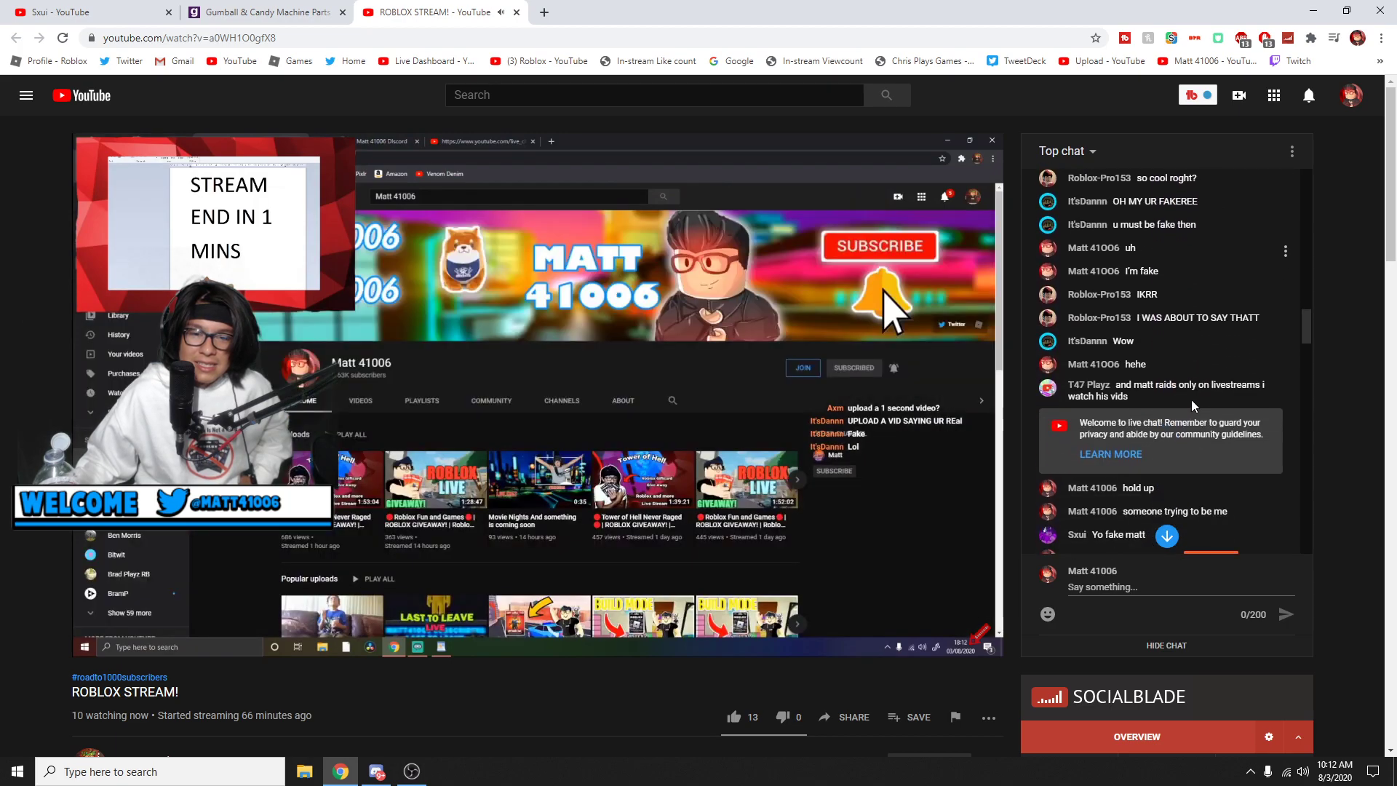
scroll(1192, 399, "down", 2)
scroll(1159, 417, "down", 3)
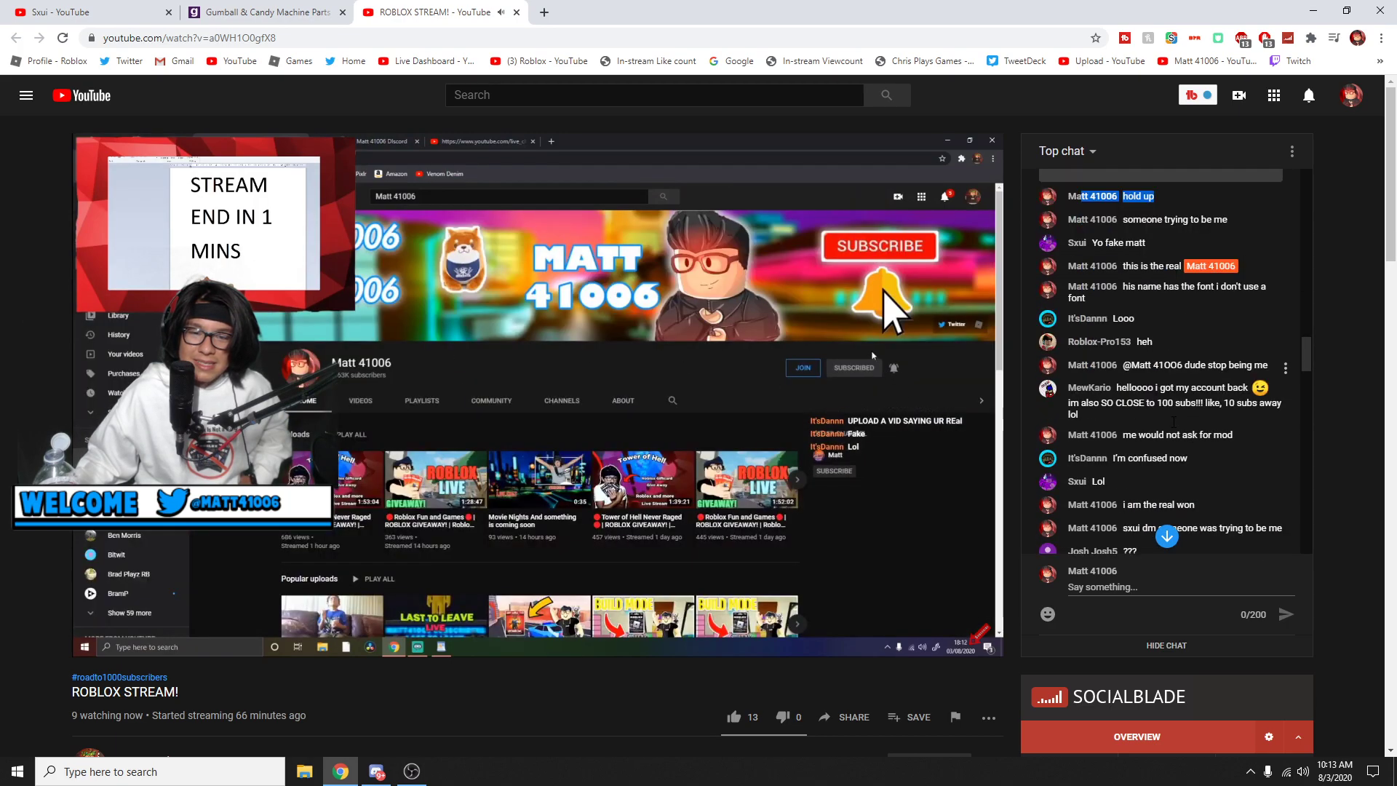
scroll(1160, 418, "down", 3)
scroll(1171, 411, "down", 3)
scroll(1172, 412, "down", 3)
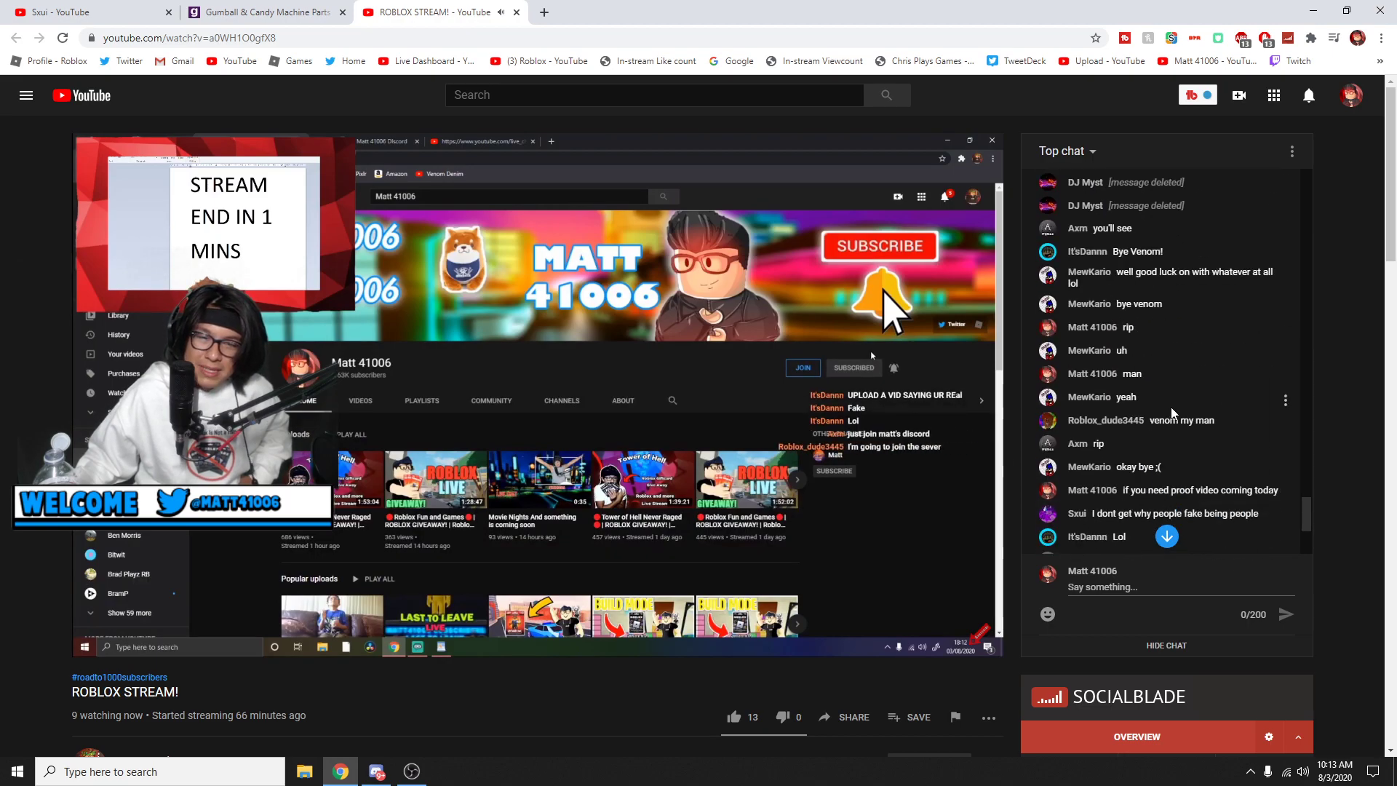
scroll(1173, 404, "down", 3)
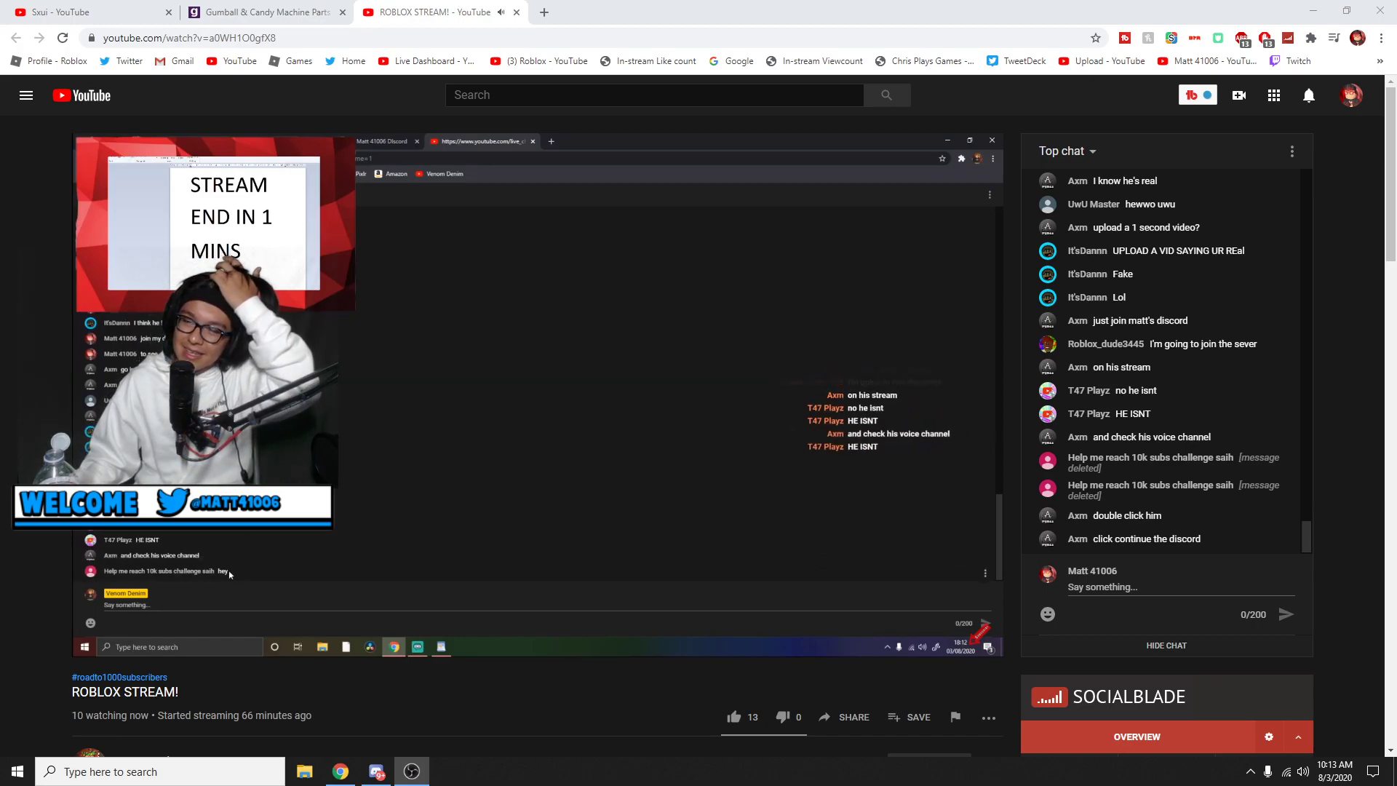
- Send "watchg" in the stream's live chat from the 'Say something...' box
left_click(1163, 583)
type("watchg")
key("Return")
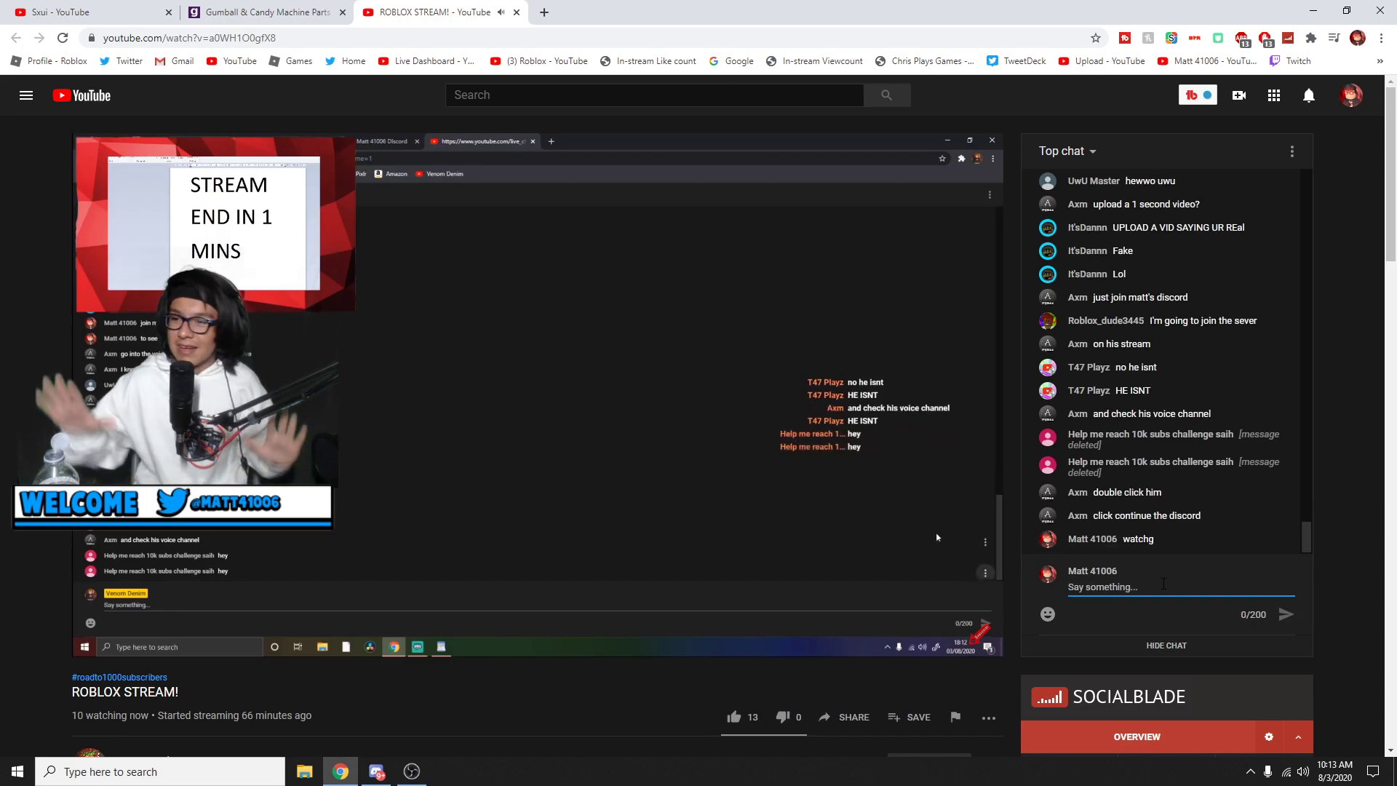